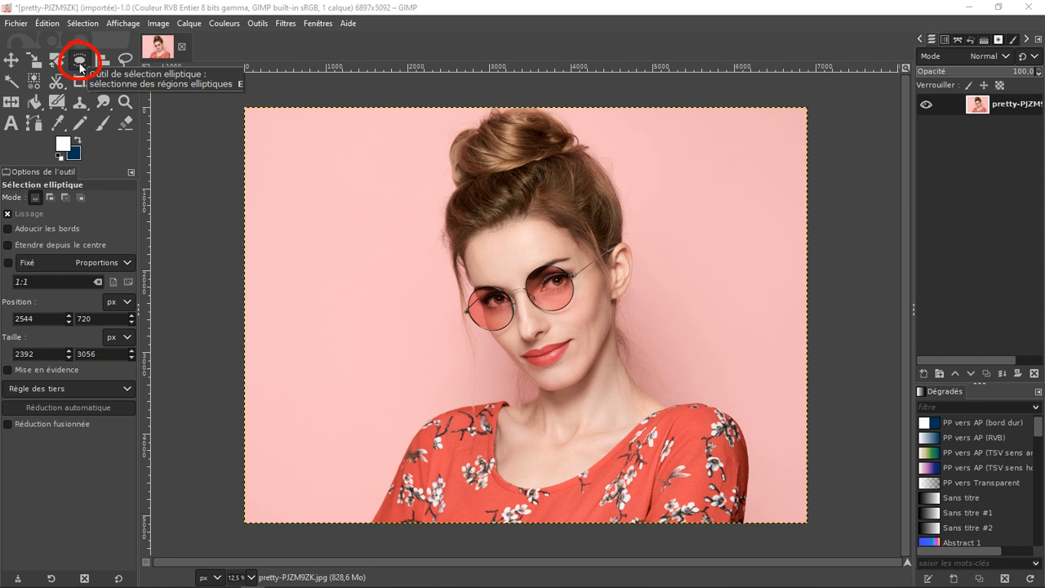
- Draw an elliptical selection about 2184 × 2896 px around the woman's face with the Ellipse Select tool
left_click_drag(79, 63, 118, 64)
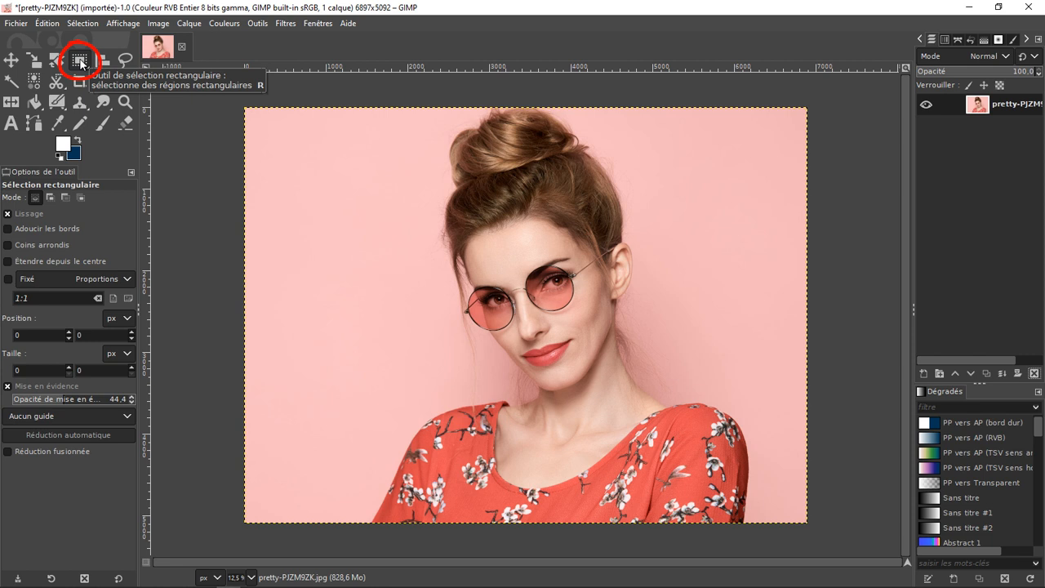
scroll(80, 64, "down", 1)
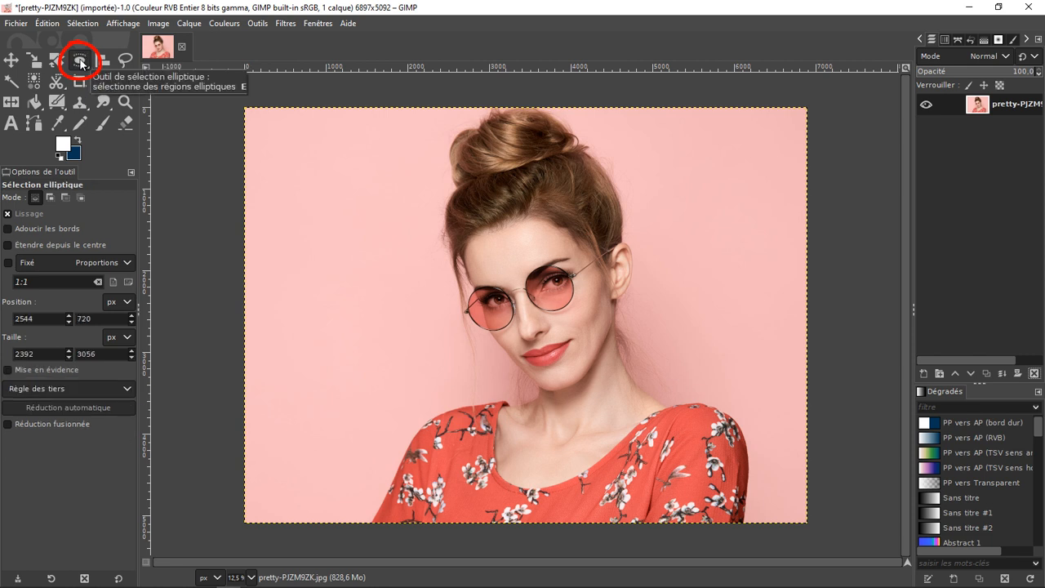
scroll(80, 64, "up", 1)
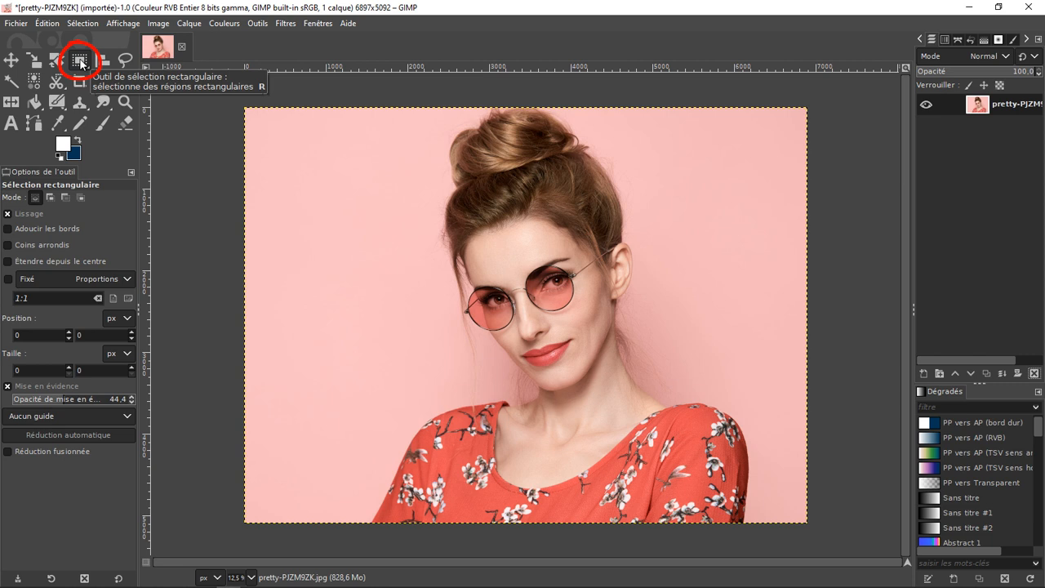
left_click(81, 65)
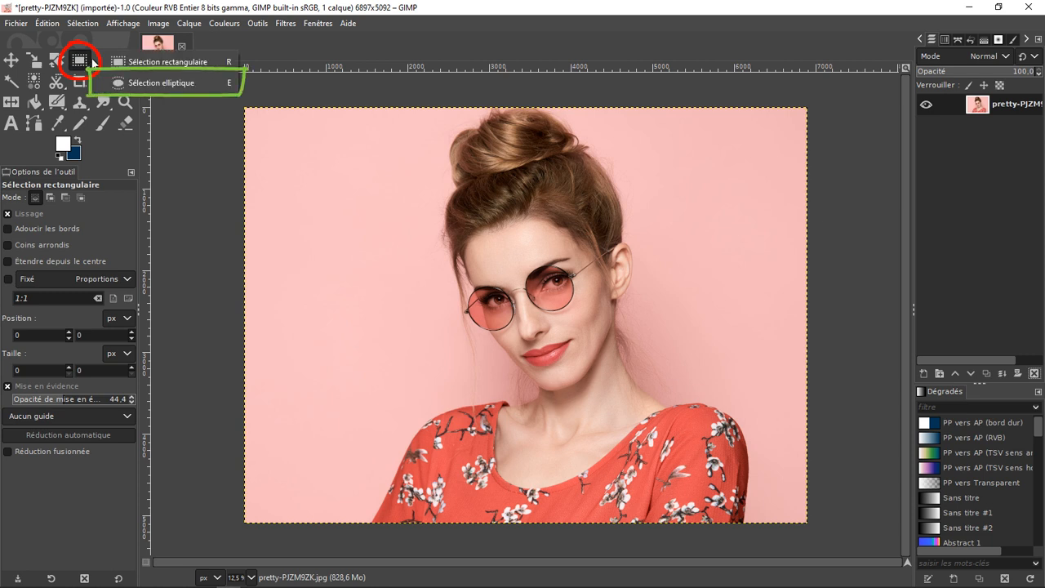
left_click(178, 88)
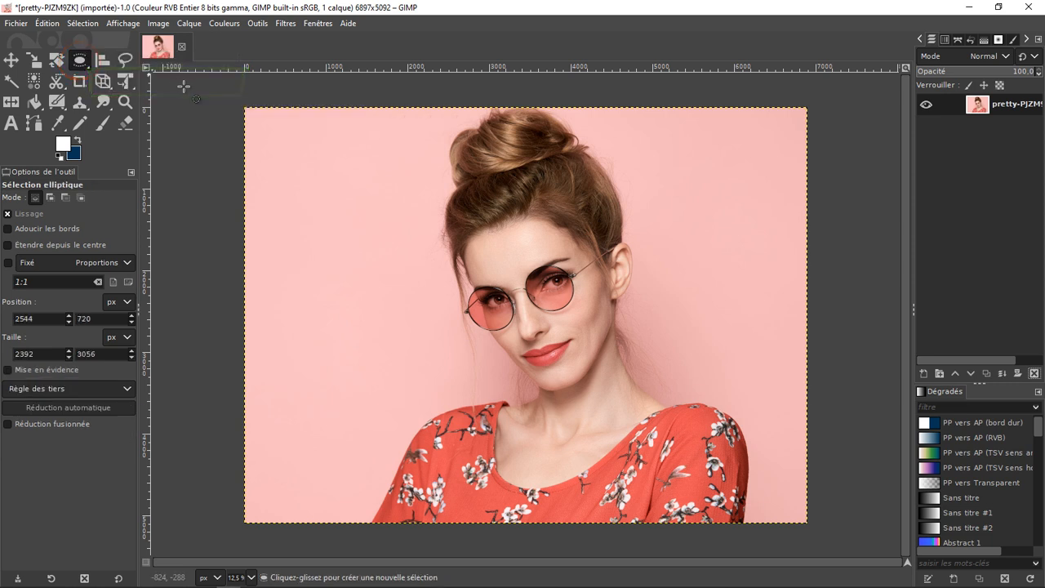
left_click_drag(430, 179, 650, 415)
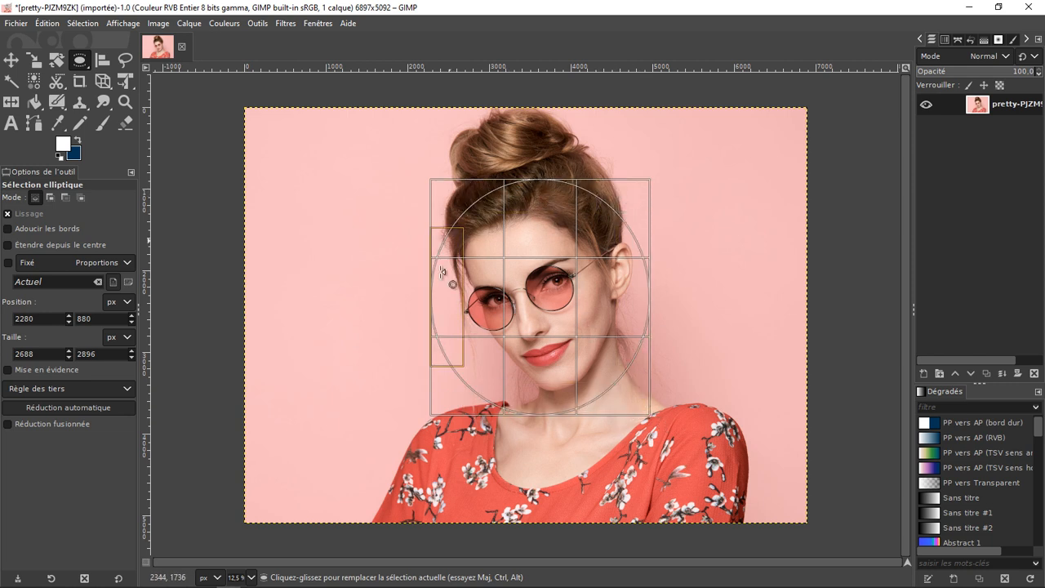
left_click_drag(449, 274, 473, 276)
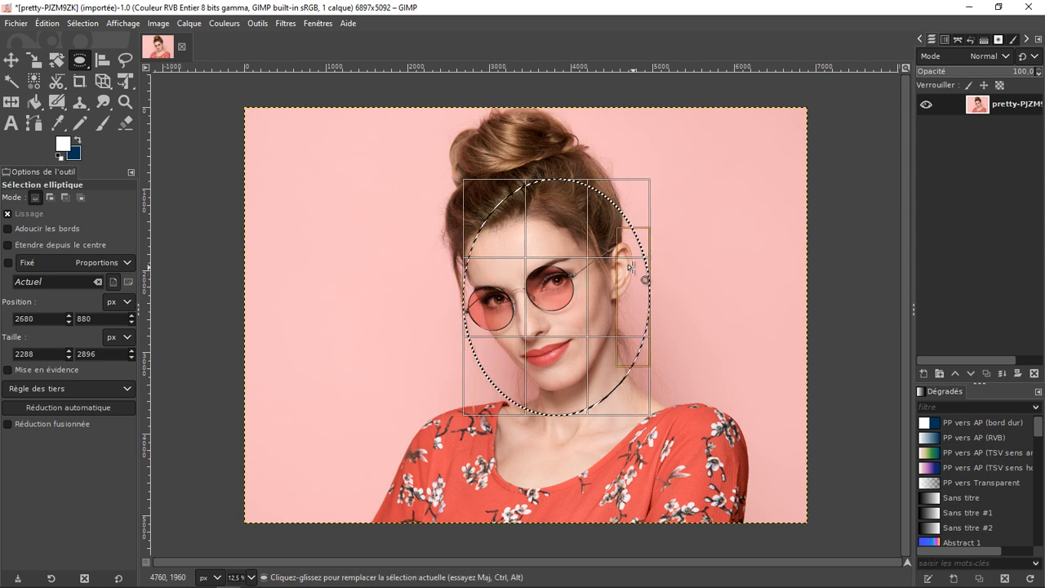
left_click_drag(631, 267, 619, 262)
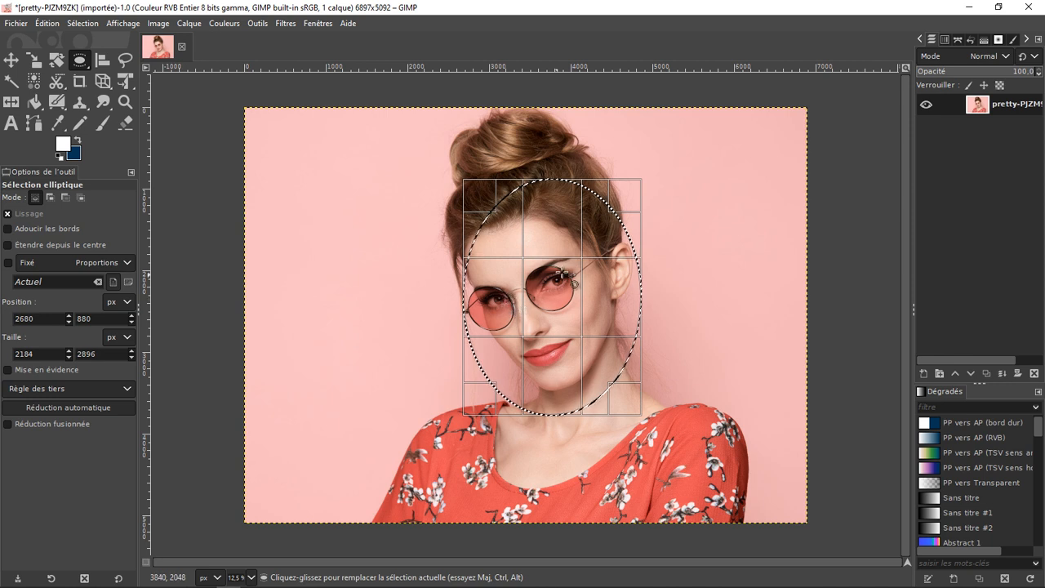
- Copy the selected face to a new layer and check it by briefly hiding the original photo layer
key("ctrl+c")
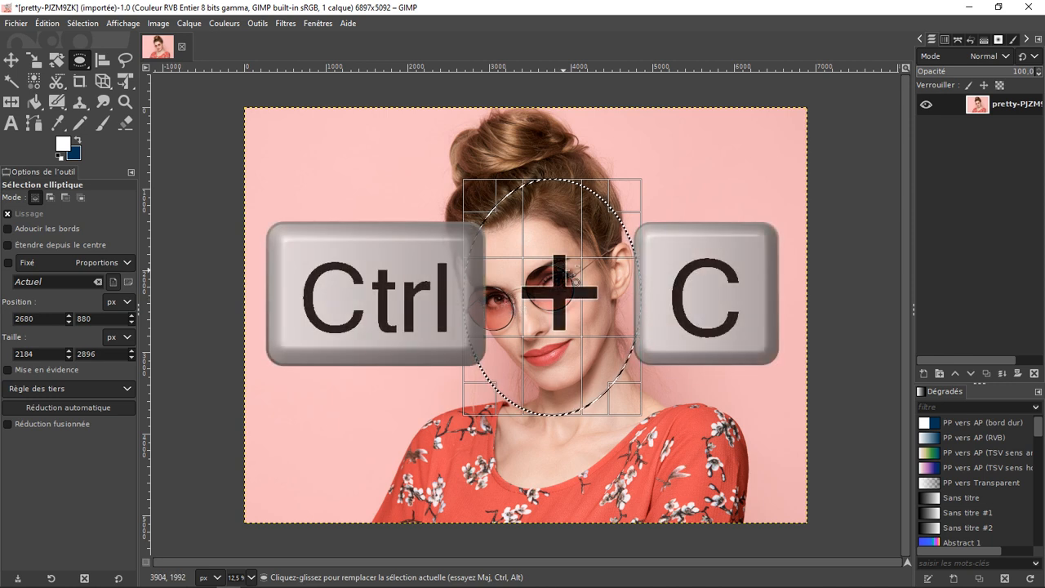
key("ctrl+v")
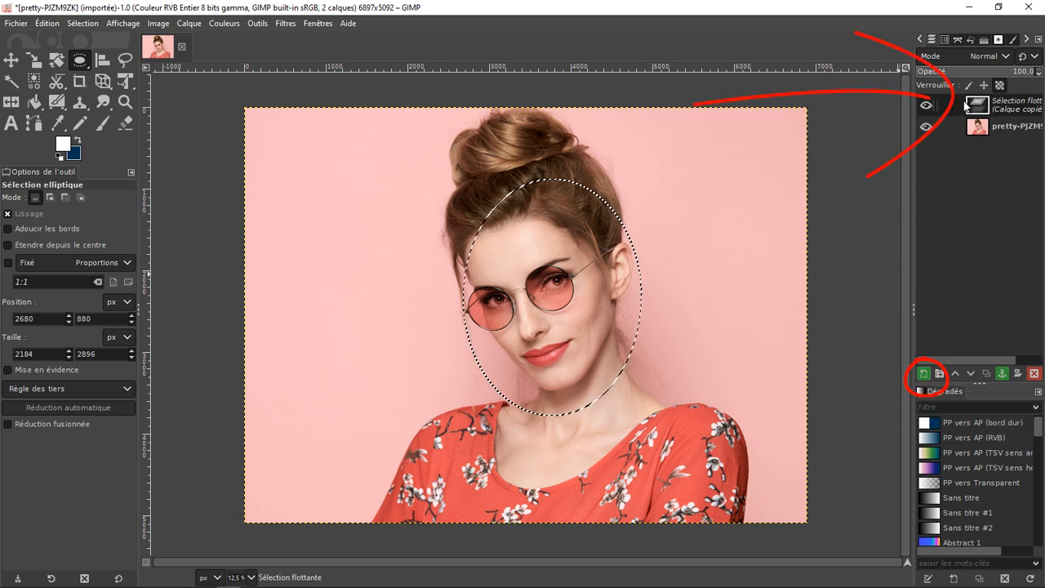
left_click(920, 375)
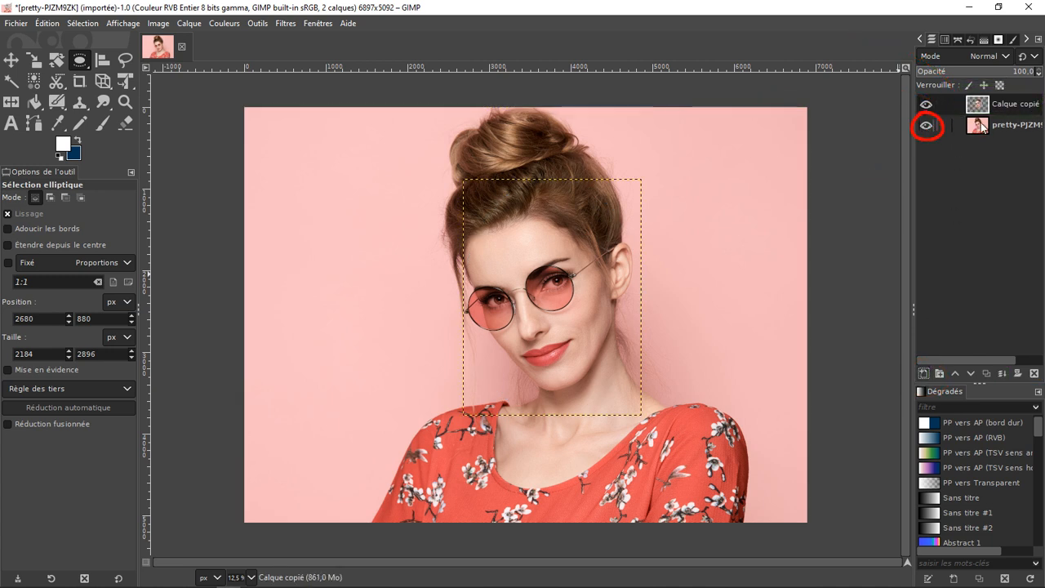
left_click(927, 127)
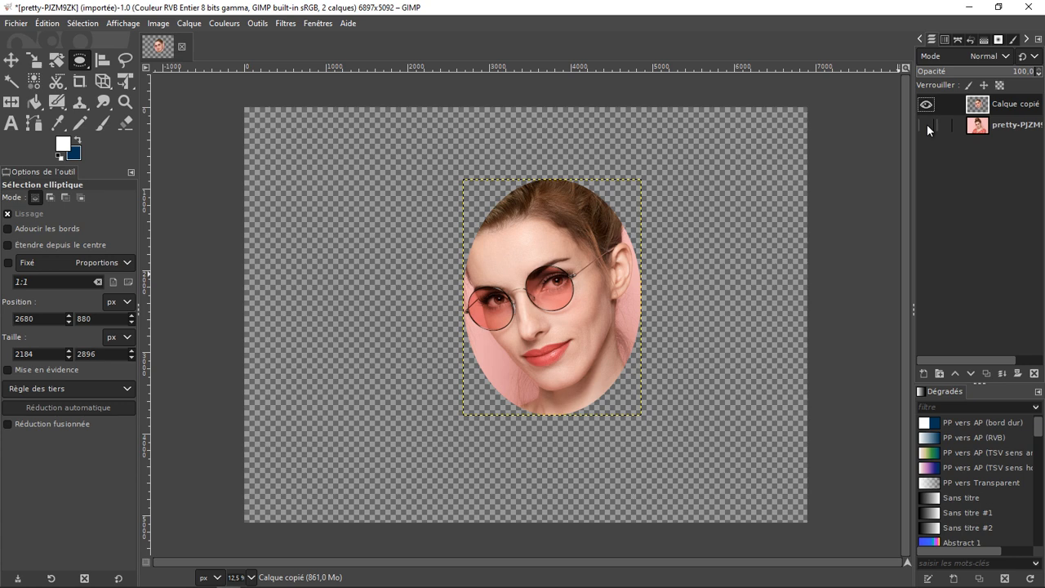
left_click(926, 125)
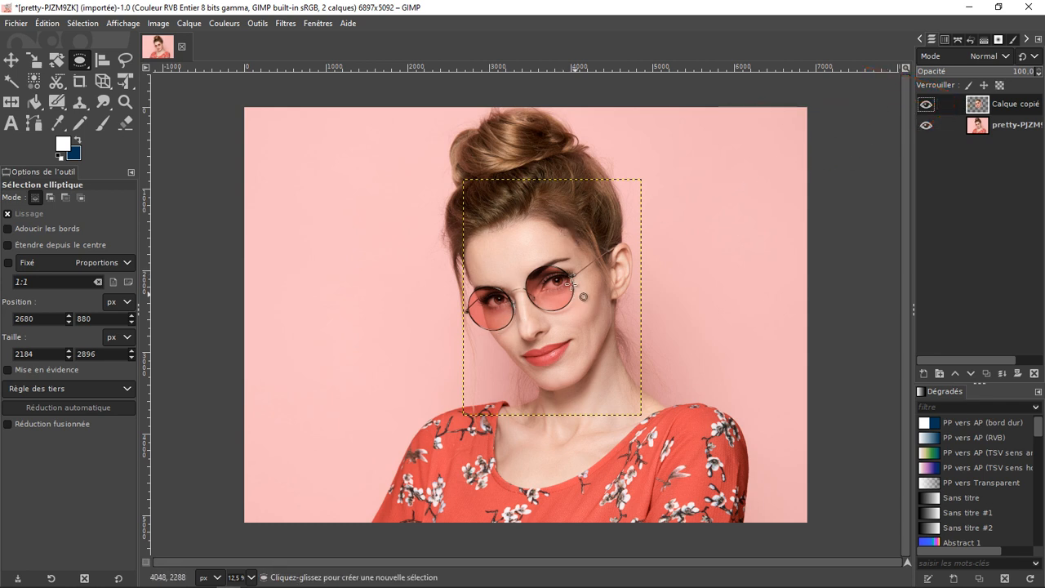
- Apply a Gaussian blur (Flou gaussien) of 94.46 in both X and Y to the copied face layer
left_click(283, 25)
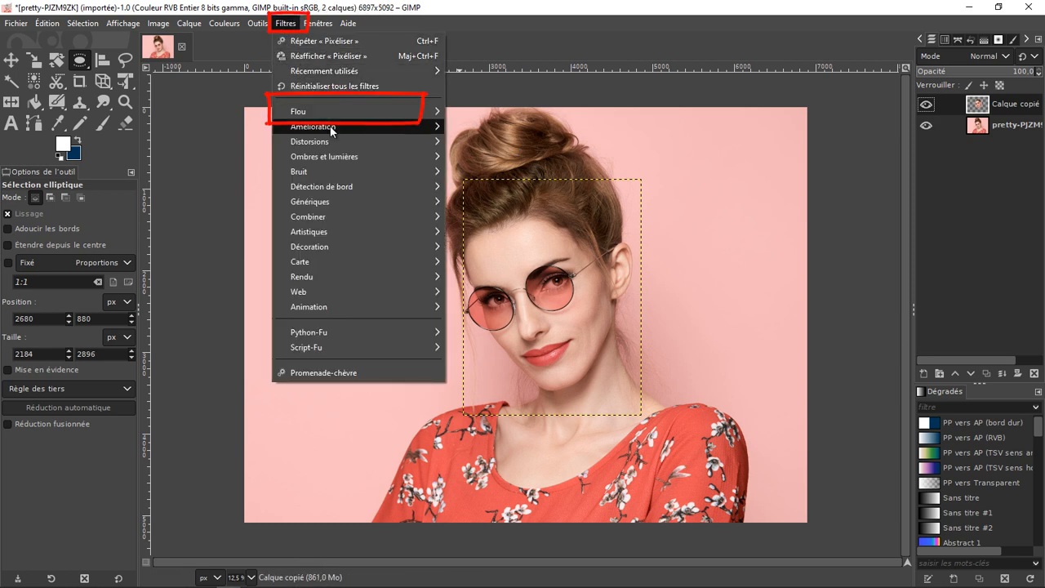
mouse_move(367, 119)
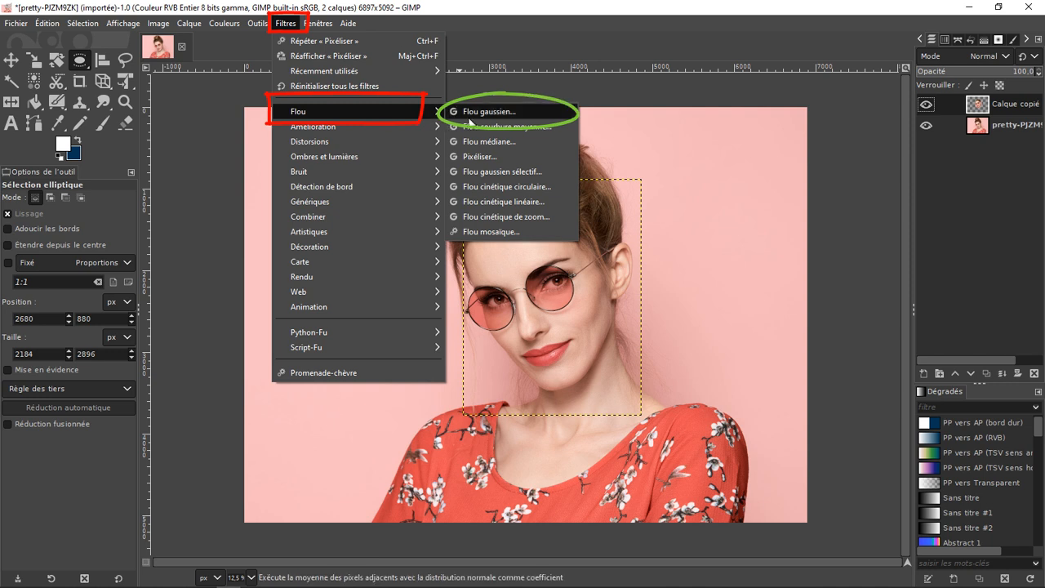
left_click(497, 113)
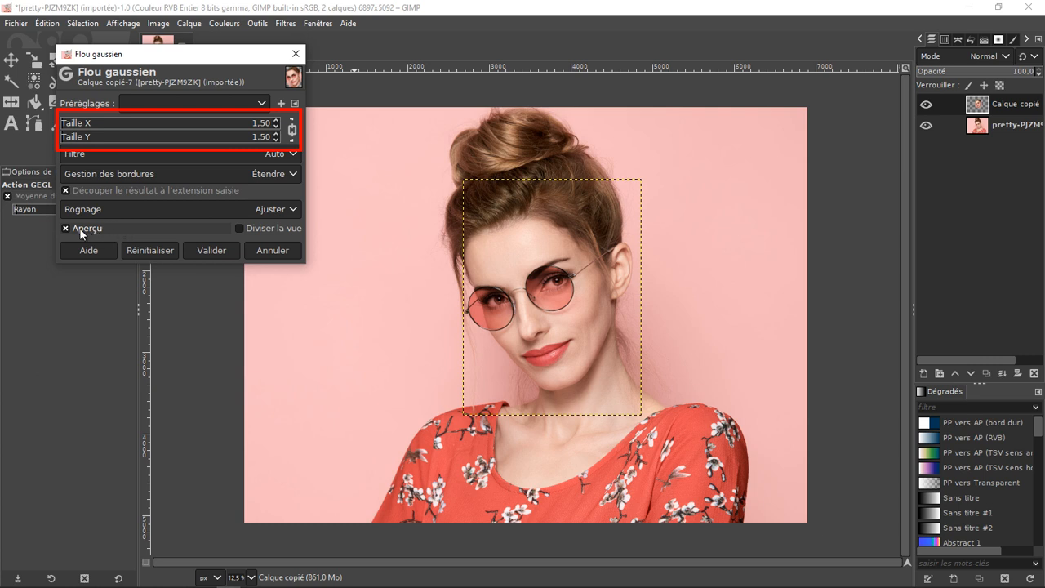
left_click(76, 123)
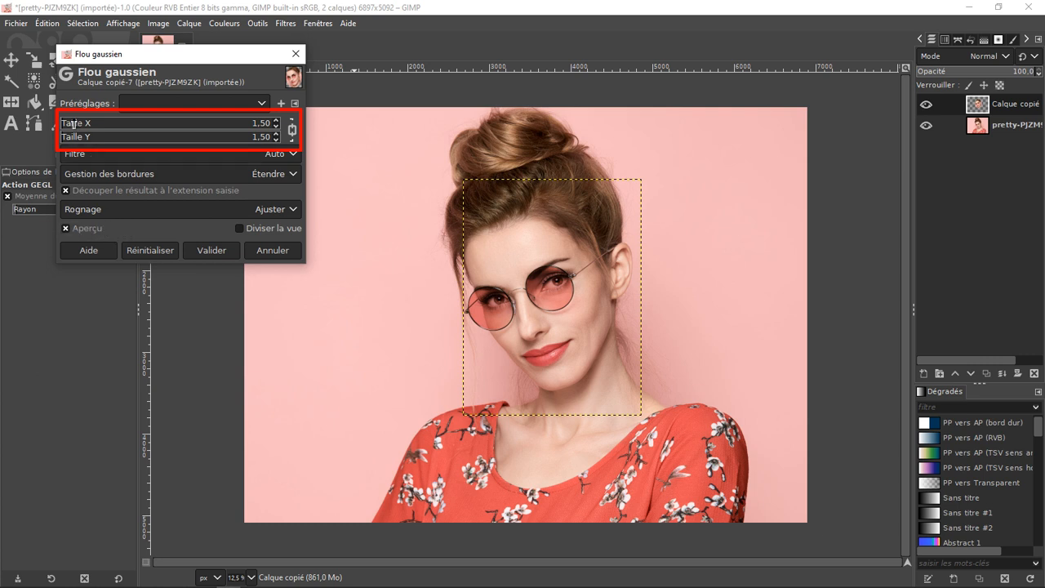
left_click_drag(85, 126, 240, 128)
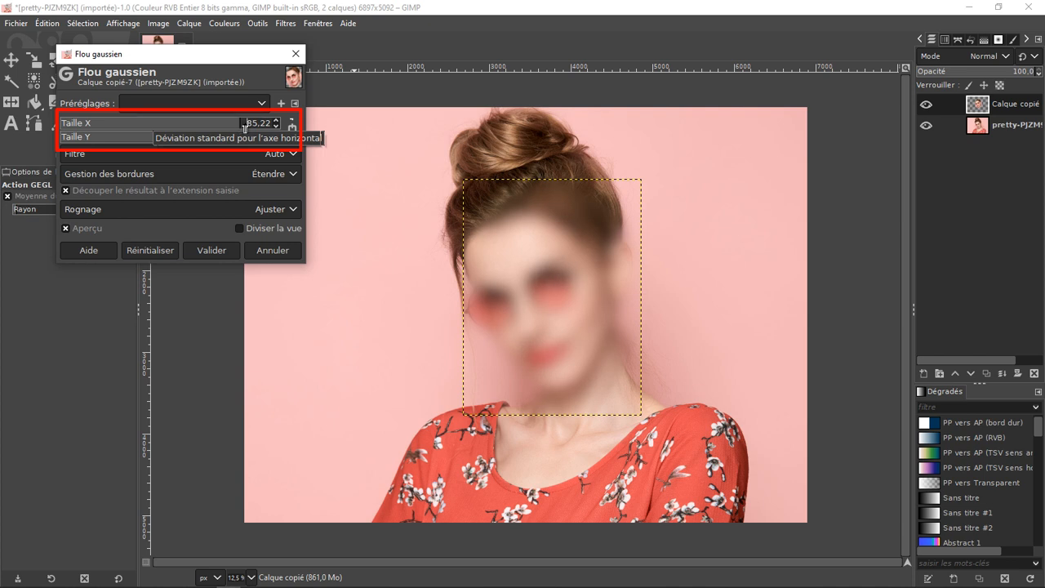
left_click_drag(244, 128, 250, 124)
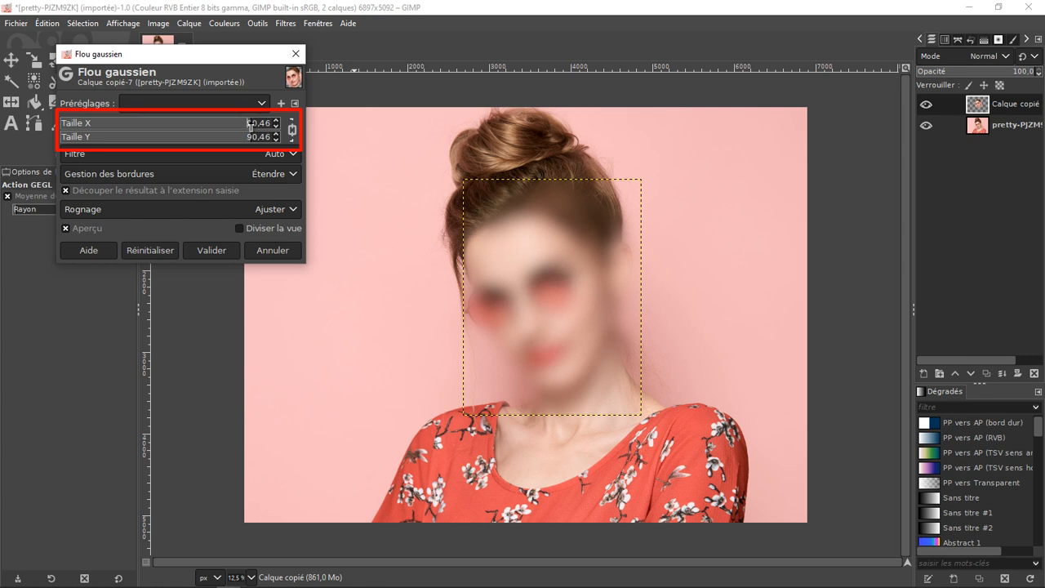
left_click_drag(109, 123, 137, 123)
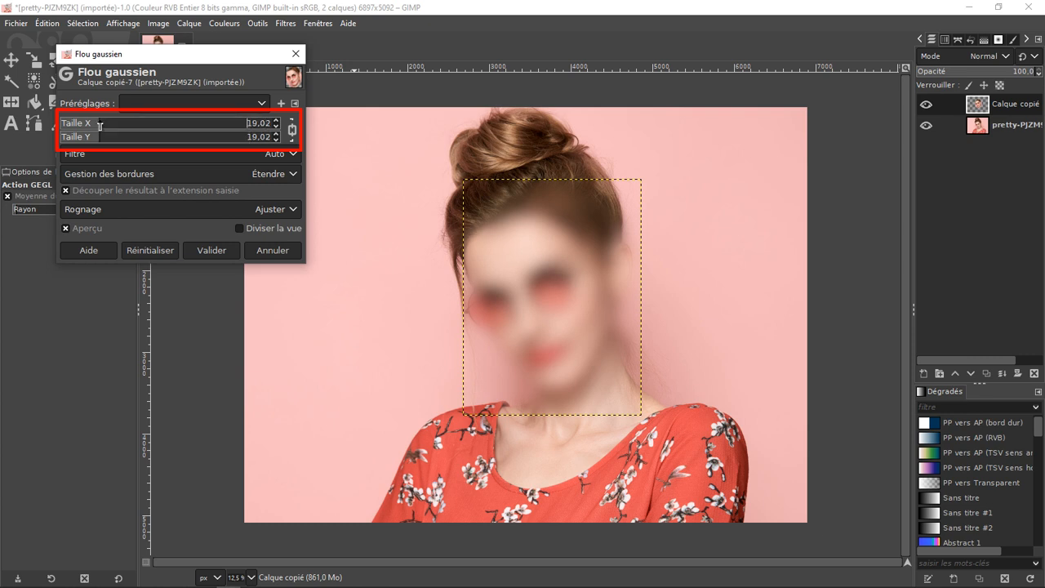
left_click_drag(242, 133, 259, 131)
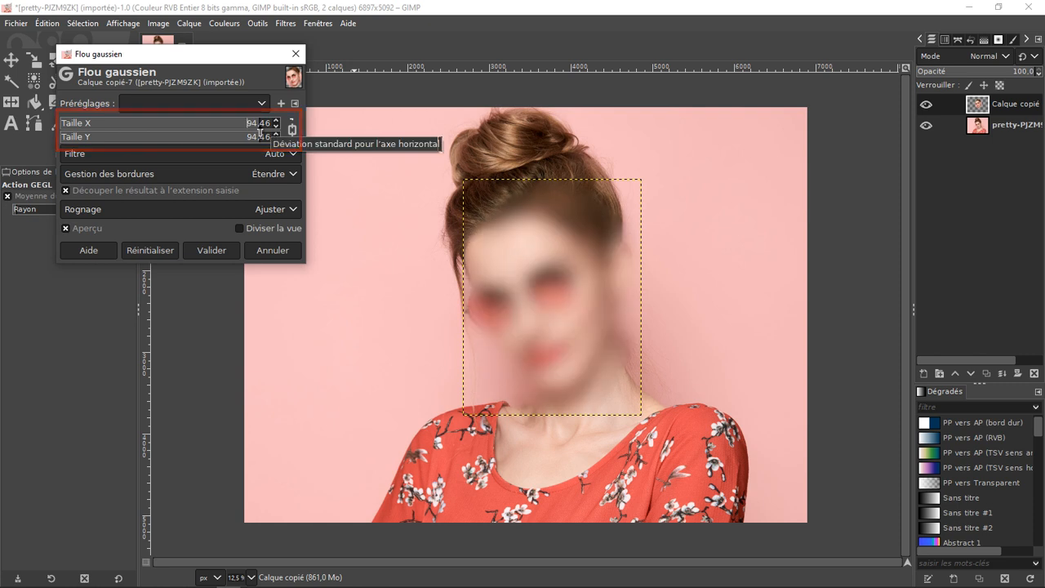
left_click(212, 251)
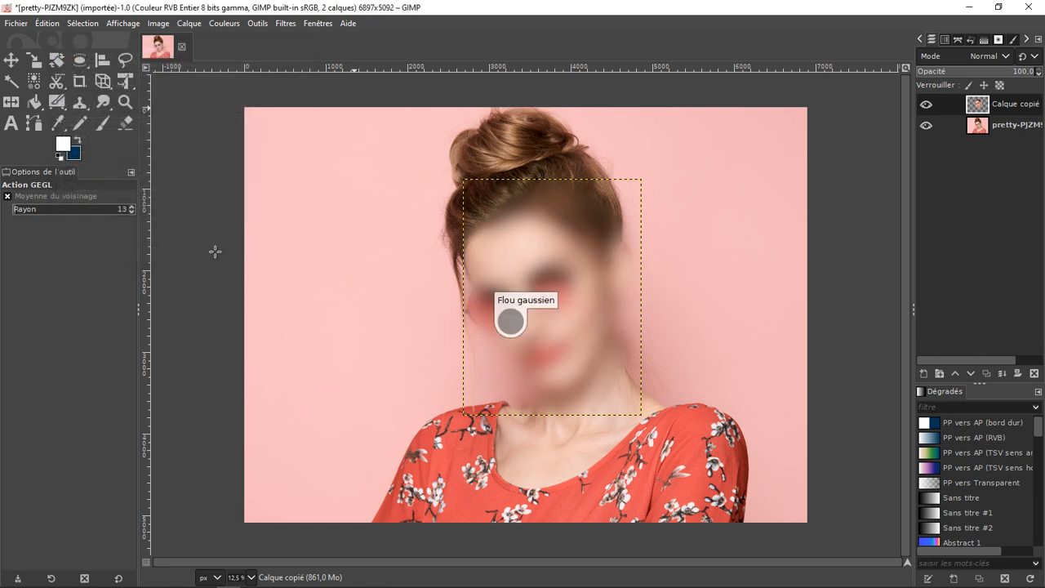
left_click(979, 127)
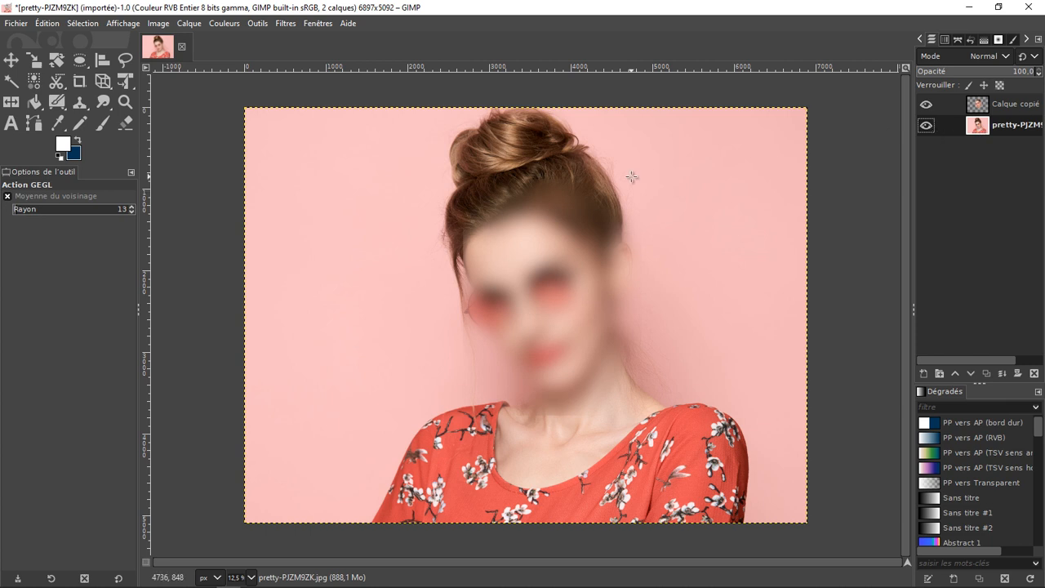
key("ctrl+shift+e")
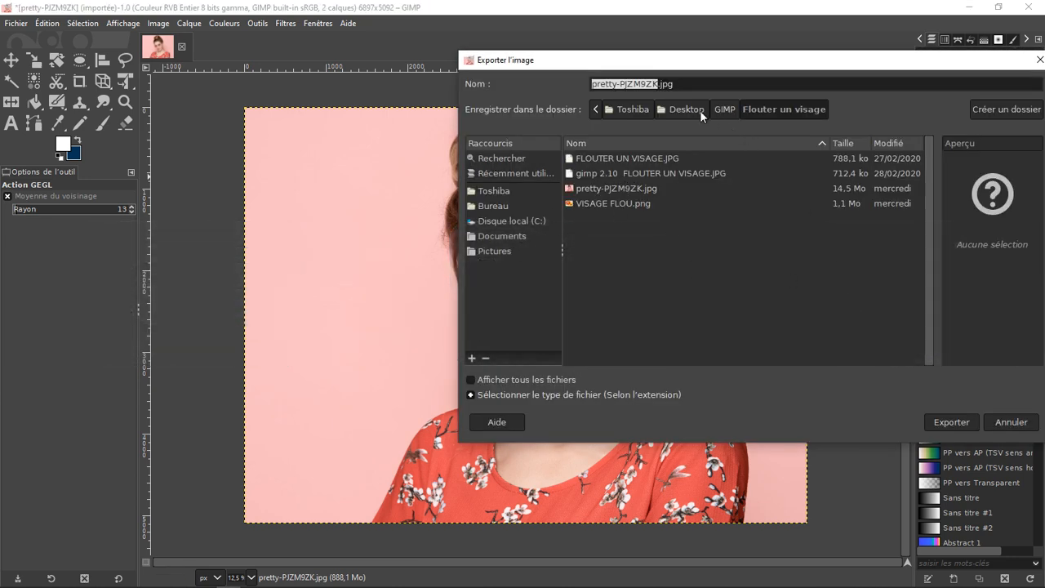
left_click(659, 83)
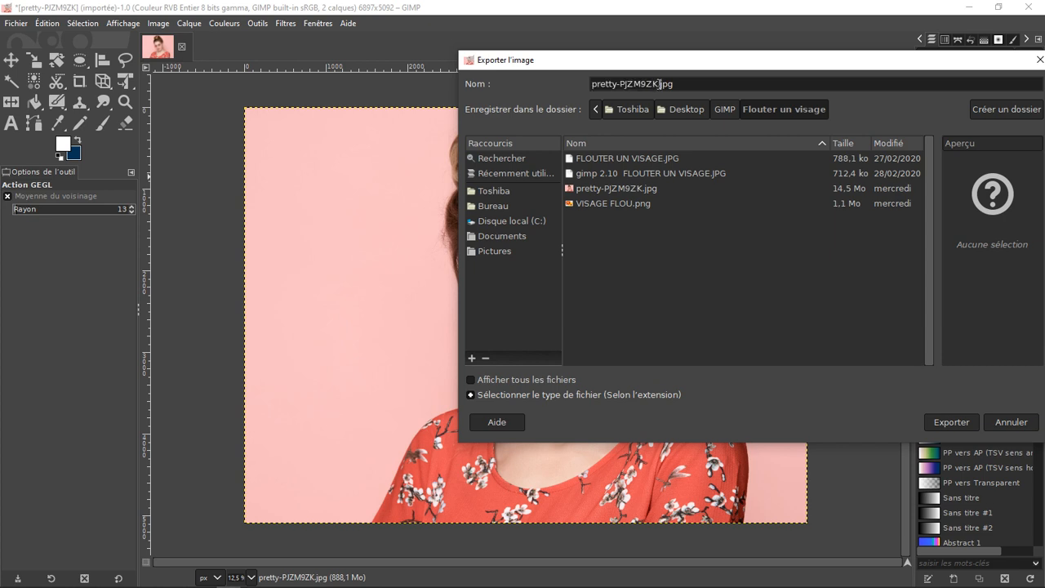
left_click_drag(674, 86, 656, 85)
left_click(1022, 423)
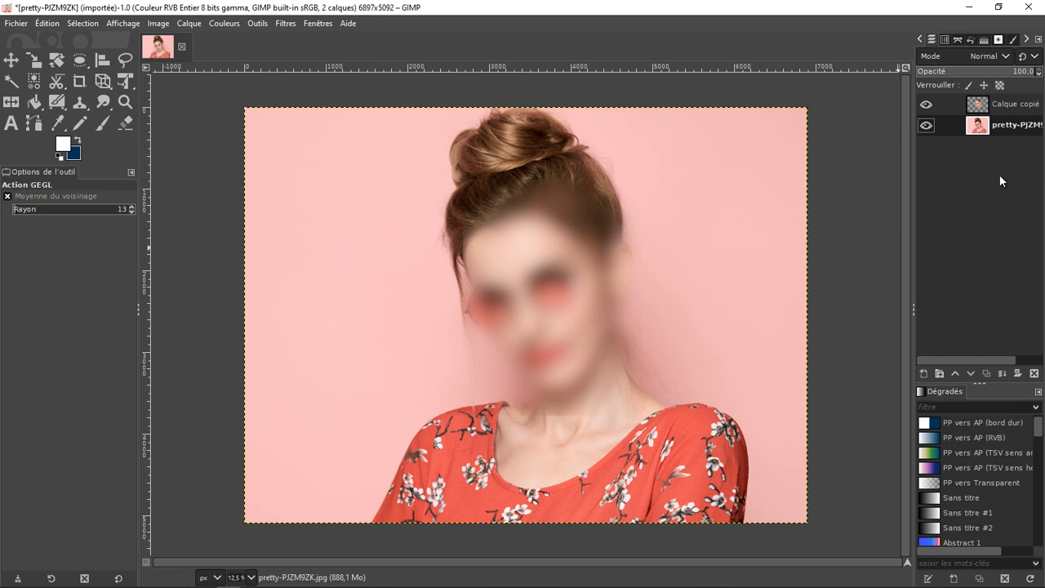
- Delete the blurred face layer, leaving only the original photo layer
left_click(979, 111)
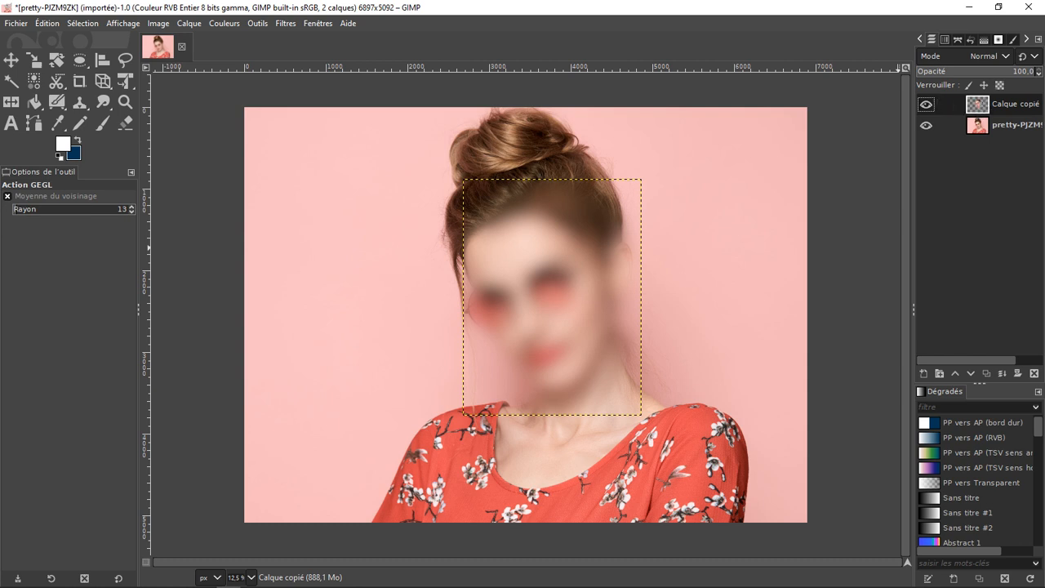
left_click(1033, 373)
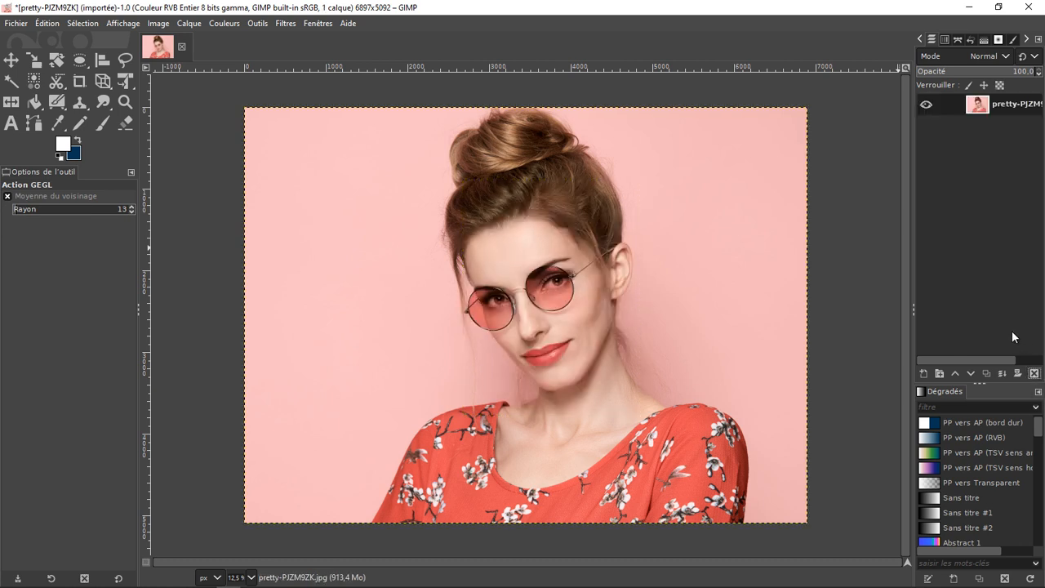
- Draw an elliptical selection about 2384 × 2824 px around the woman's face
left_click(79, 59)
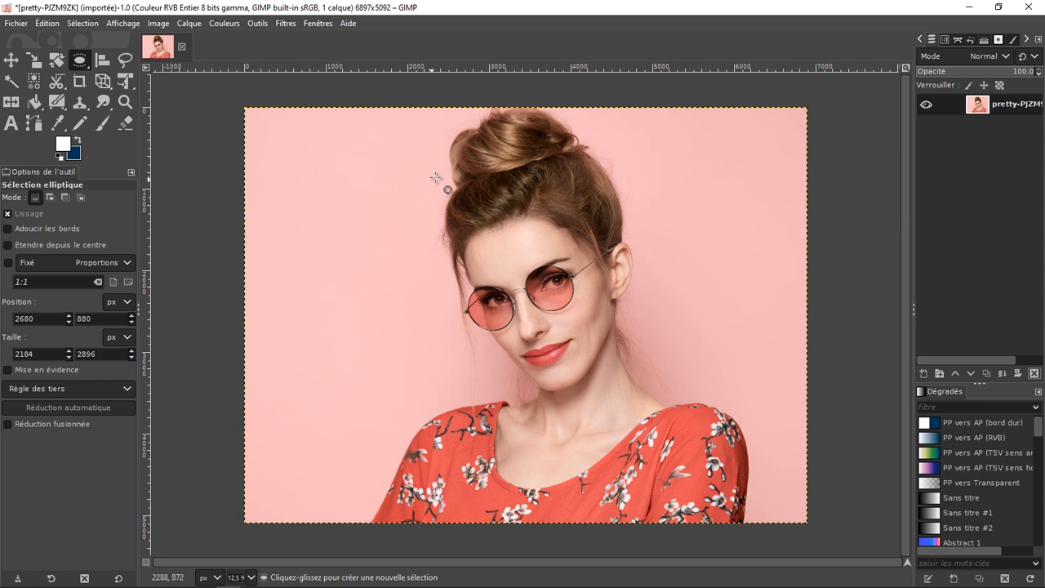
left_click_drag(435, 178, 658, 407)
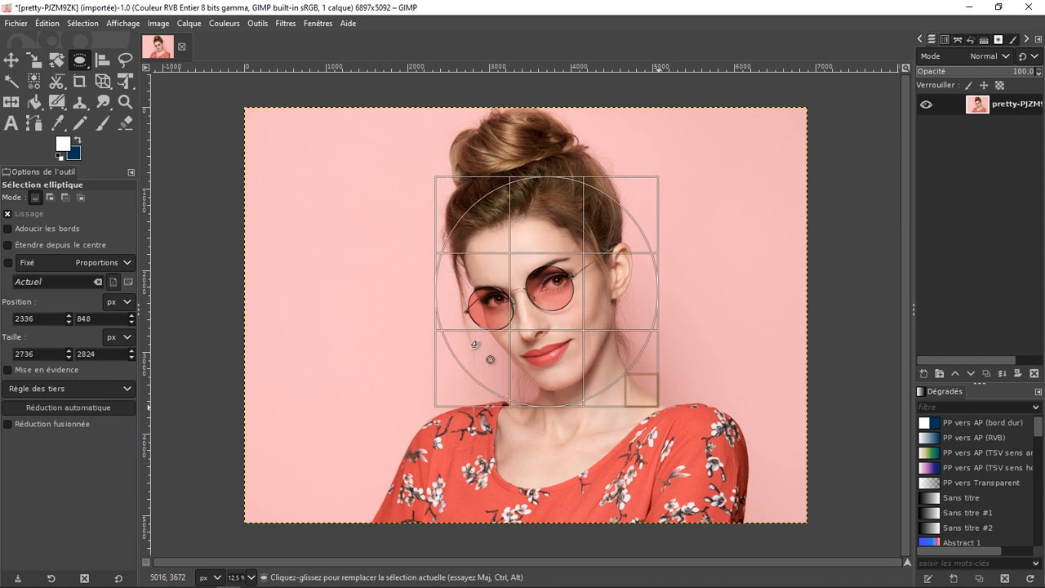
left_click_drag(443, 305, 462, 307)
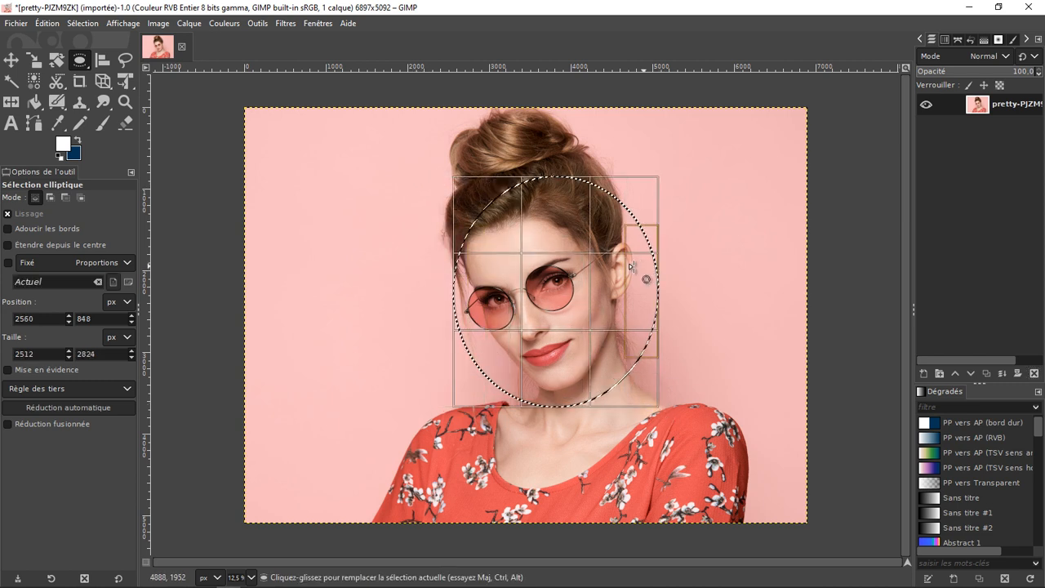
left_click_drag(631, 266, 621, 267)
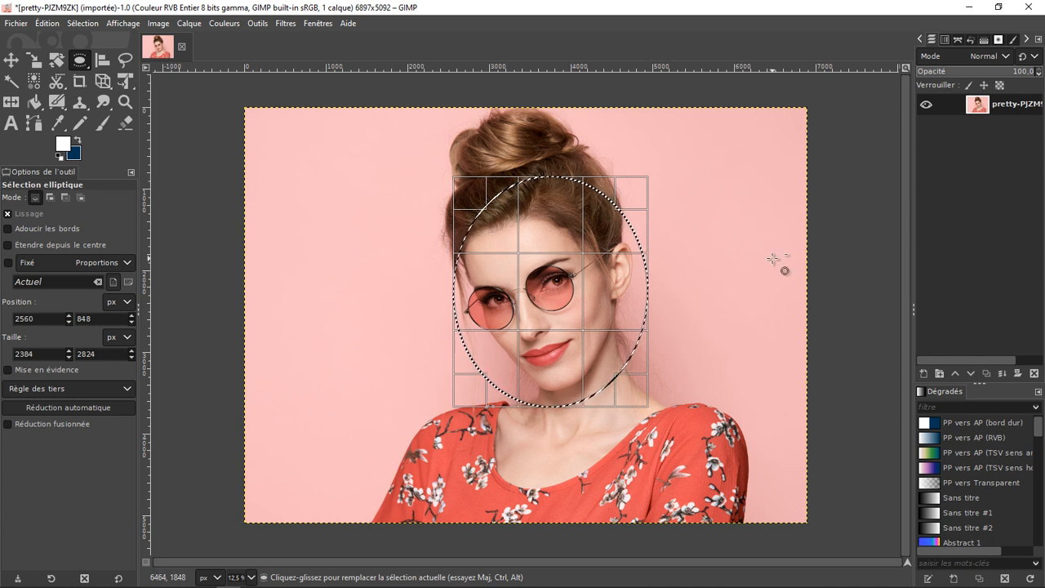
- Paste a copy of the selected face as a new layer, then check it with the photo layer temporarily hidden
key("ctrl+c")
key("ctrl+v")
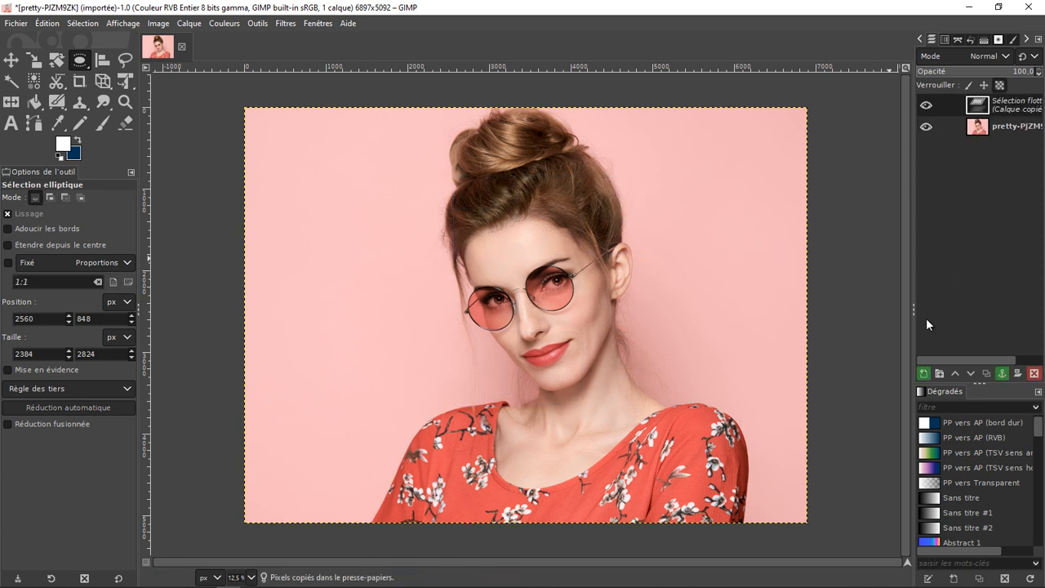
left_click(922, 373)
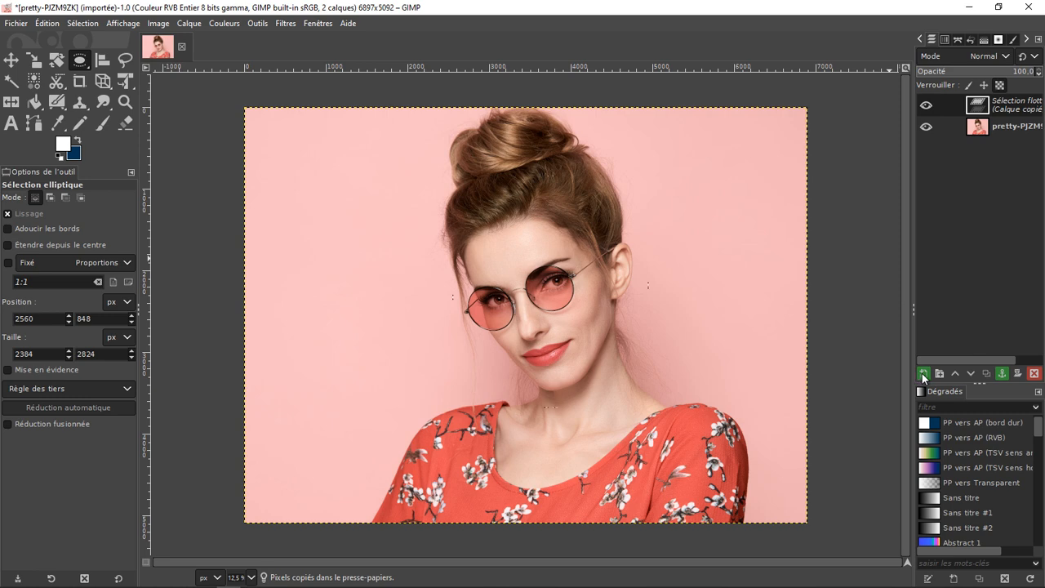
left_click(922, 373)
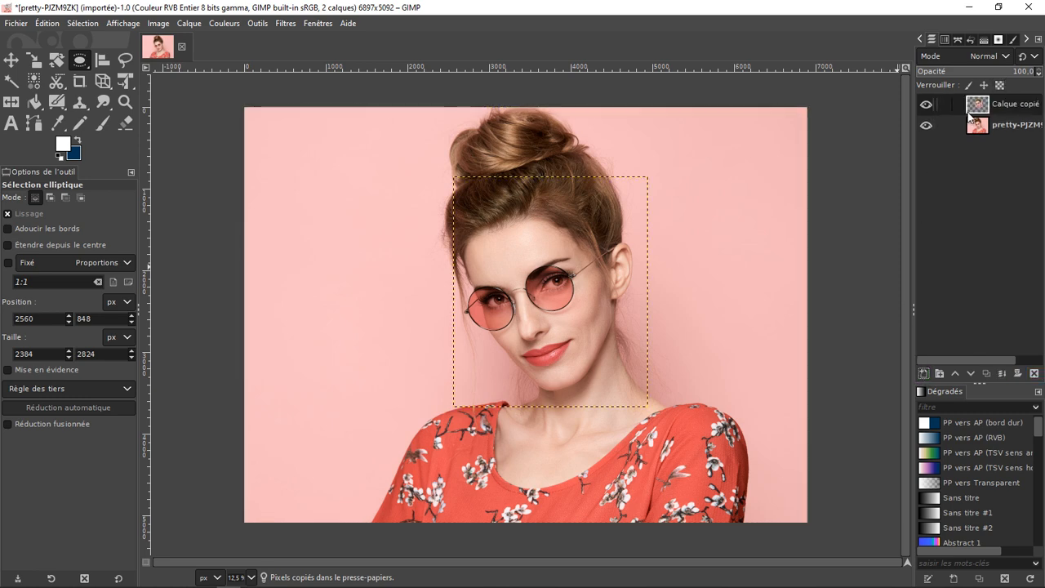
left_click(924, 126)
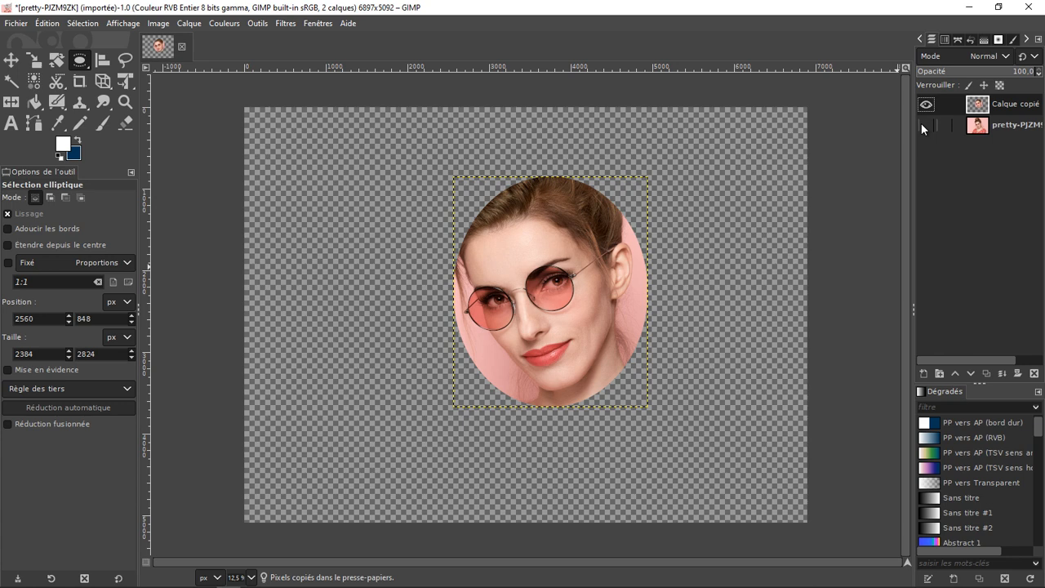
left_click(925, 126)
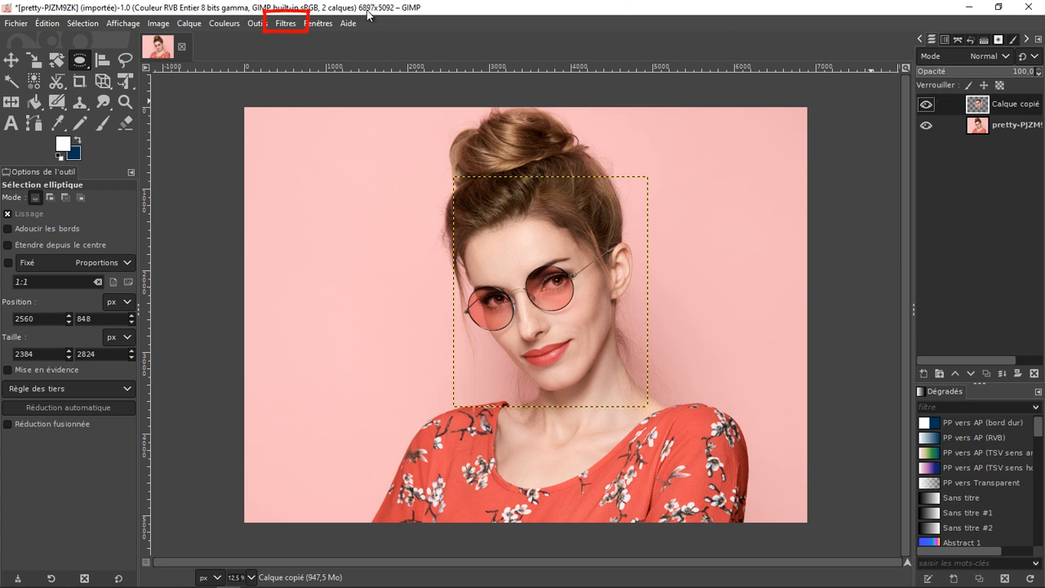
- Open the Pixelate filter (Pixéliser) for the copied face layer
left_click(281, 22)
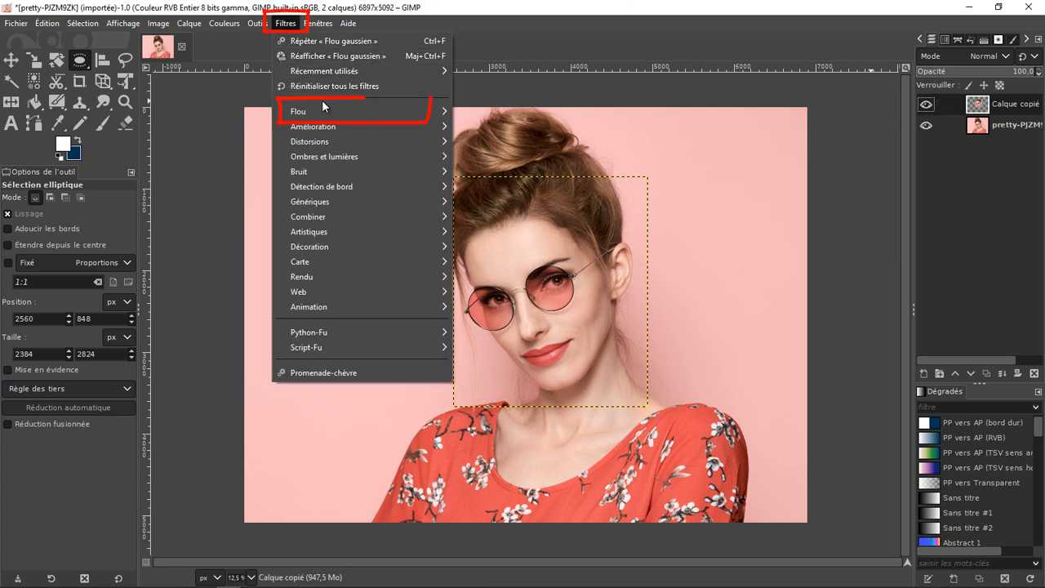
mouse_move(330, 119)
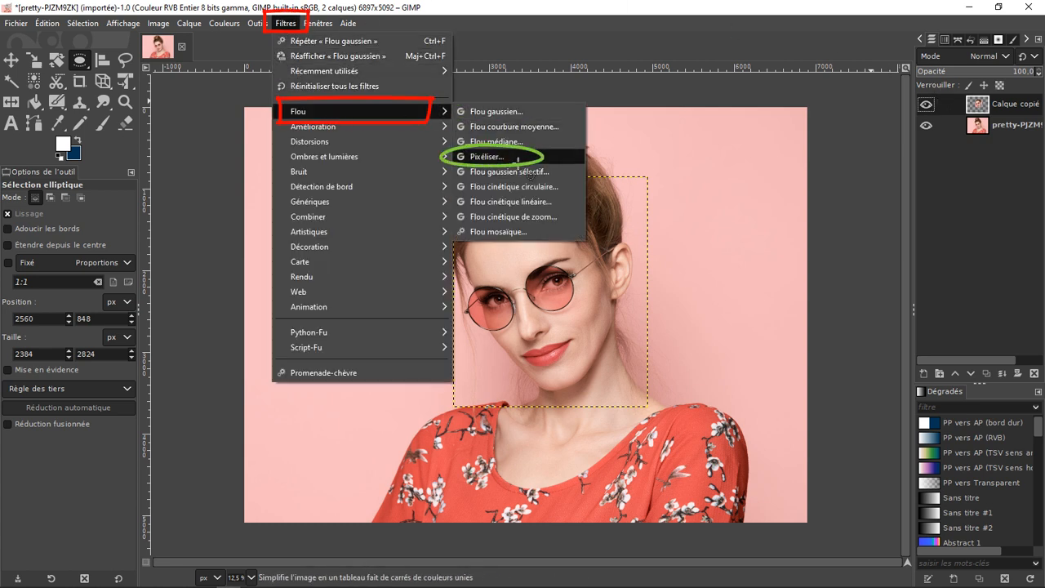
left_click(488, 157)
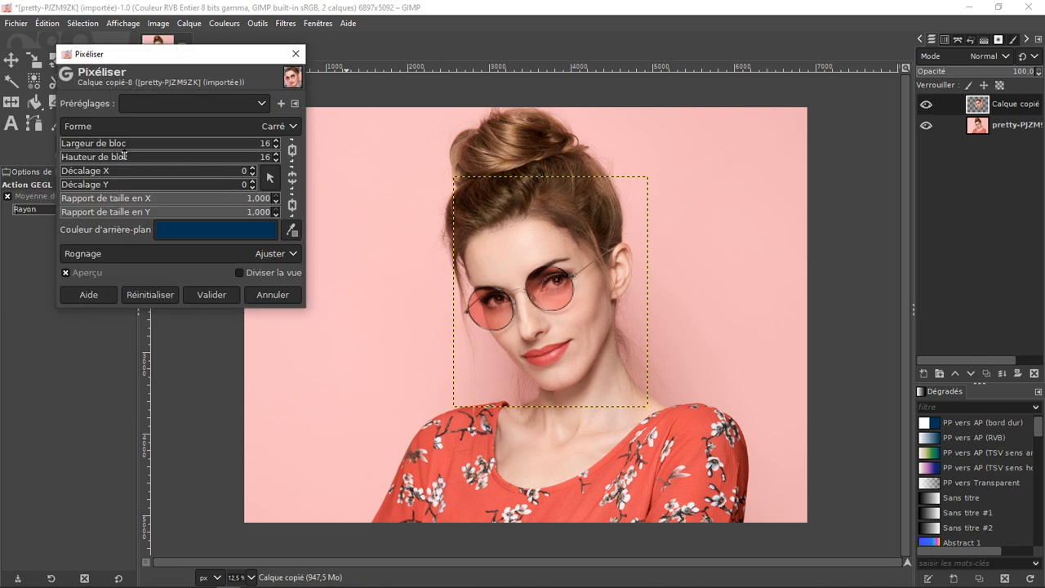